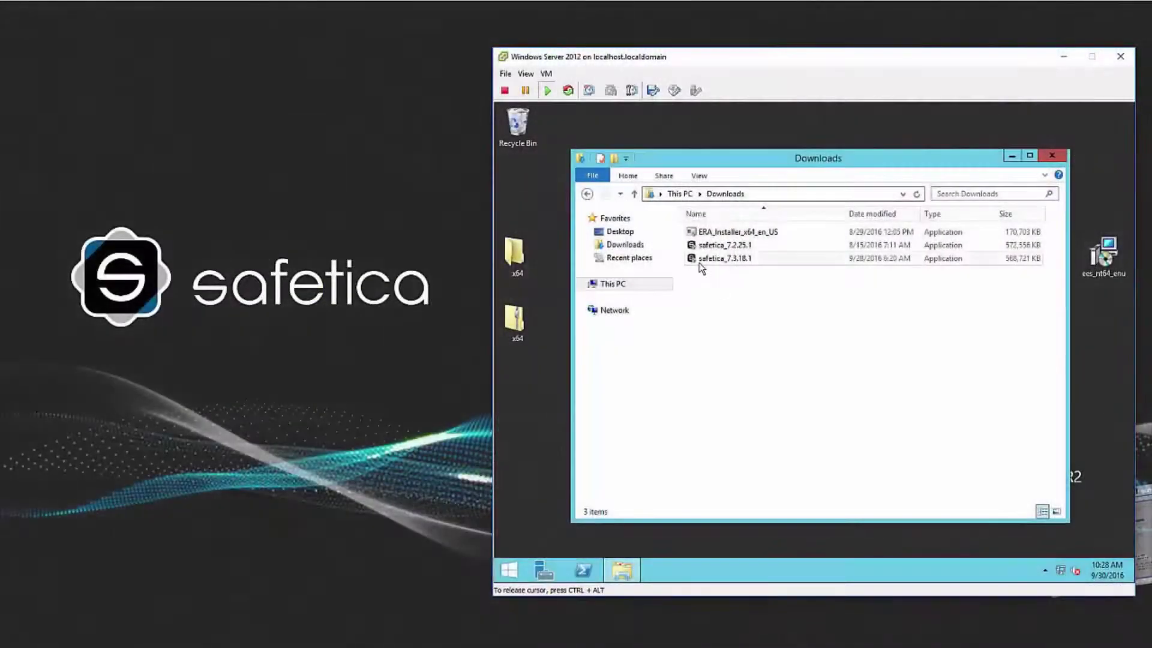
Run the safetica_7.3.18.1 installer as administrator, approve the UAC prompt, and keep English
right_click(700, 264)
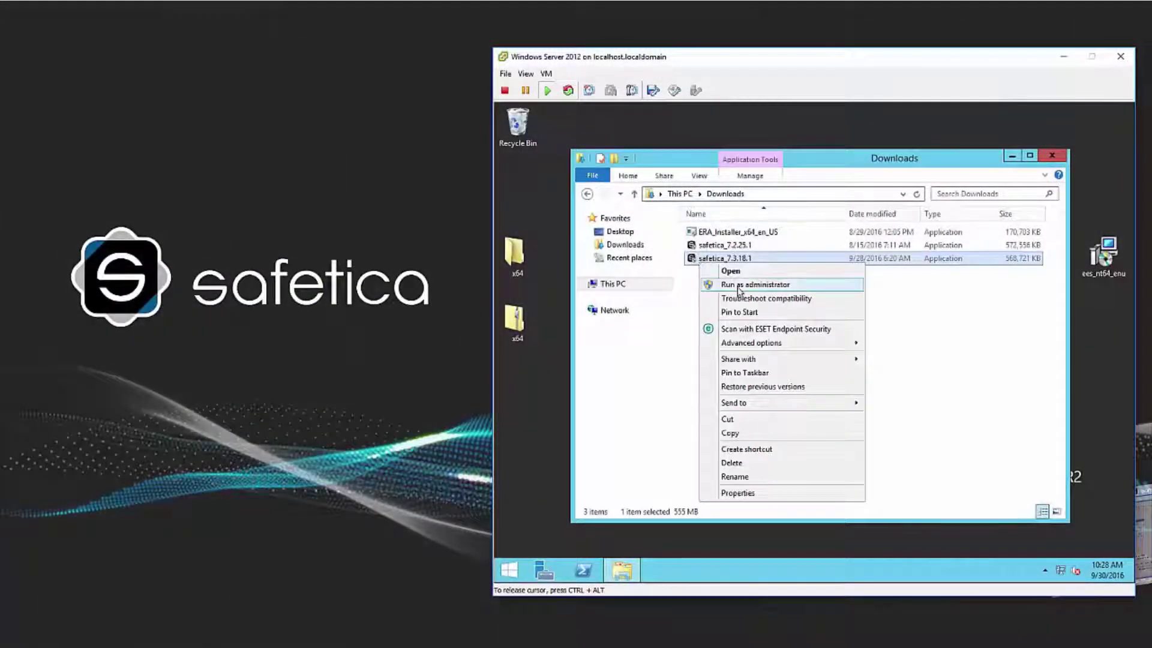
click(738, 285)
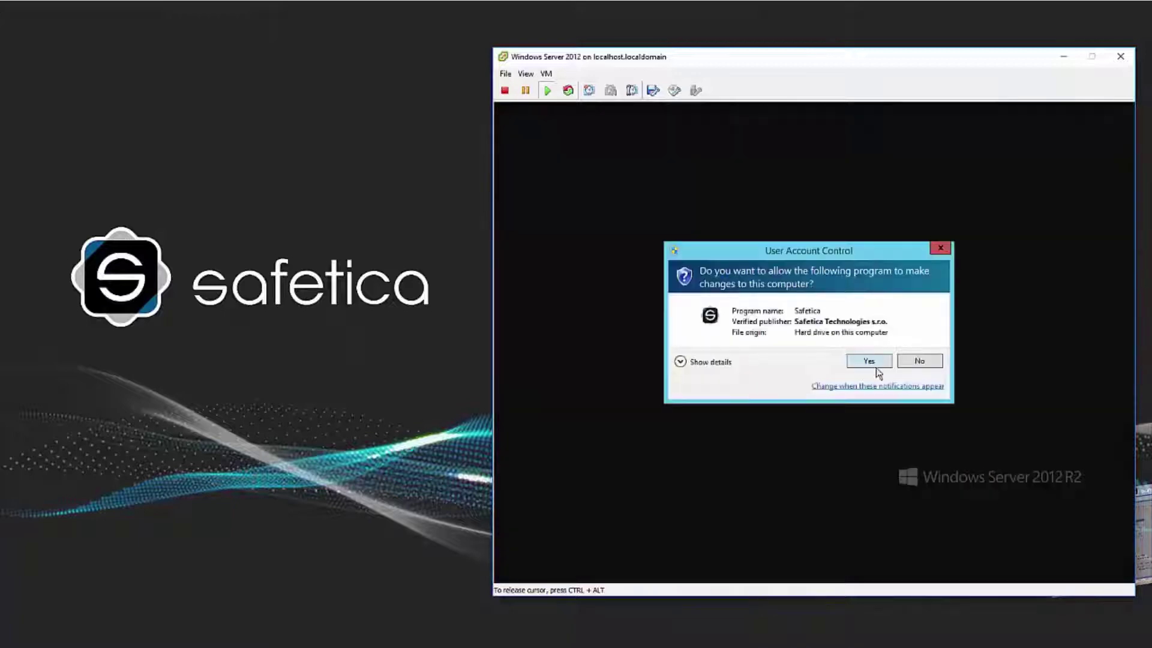
click(870, 361)
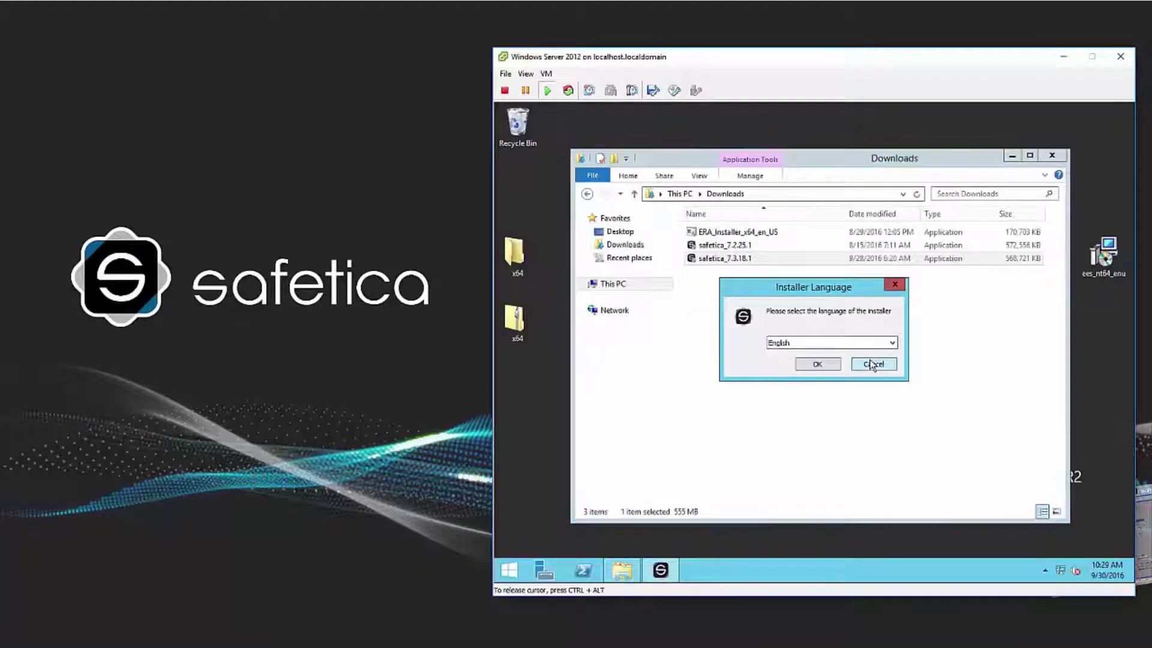
click(835, 363)
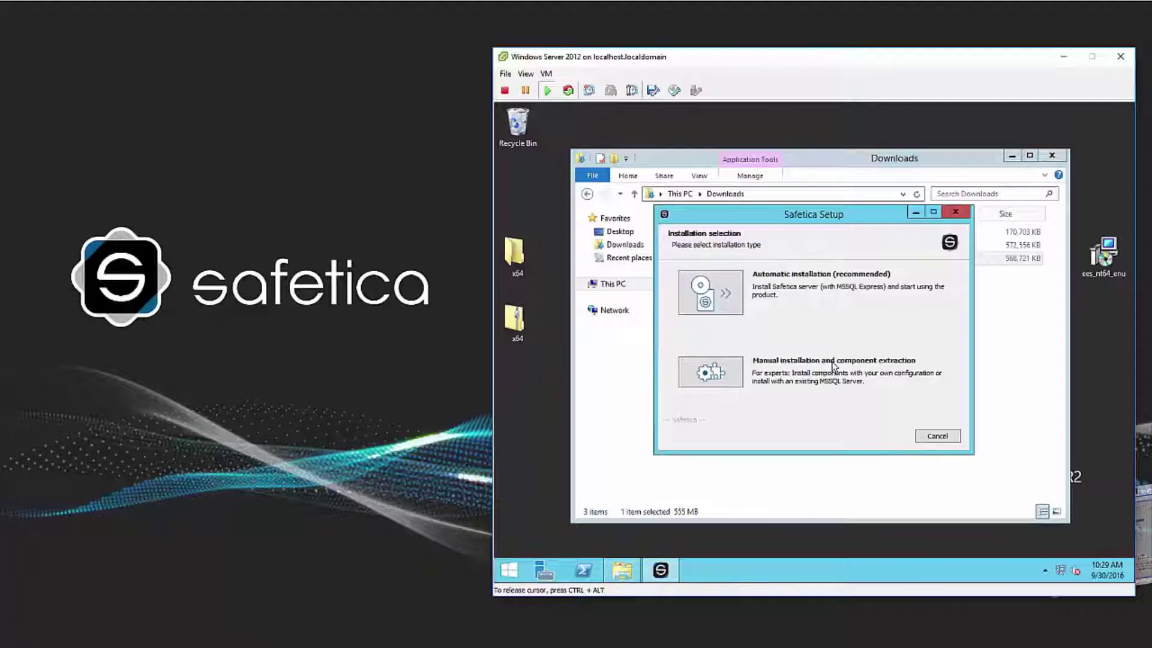
Choose manual installation, select the Safetica Management Service component, and start its installer in English
click(733, 370)
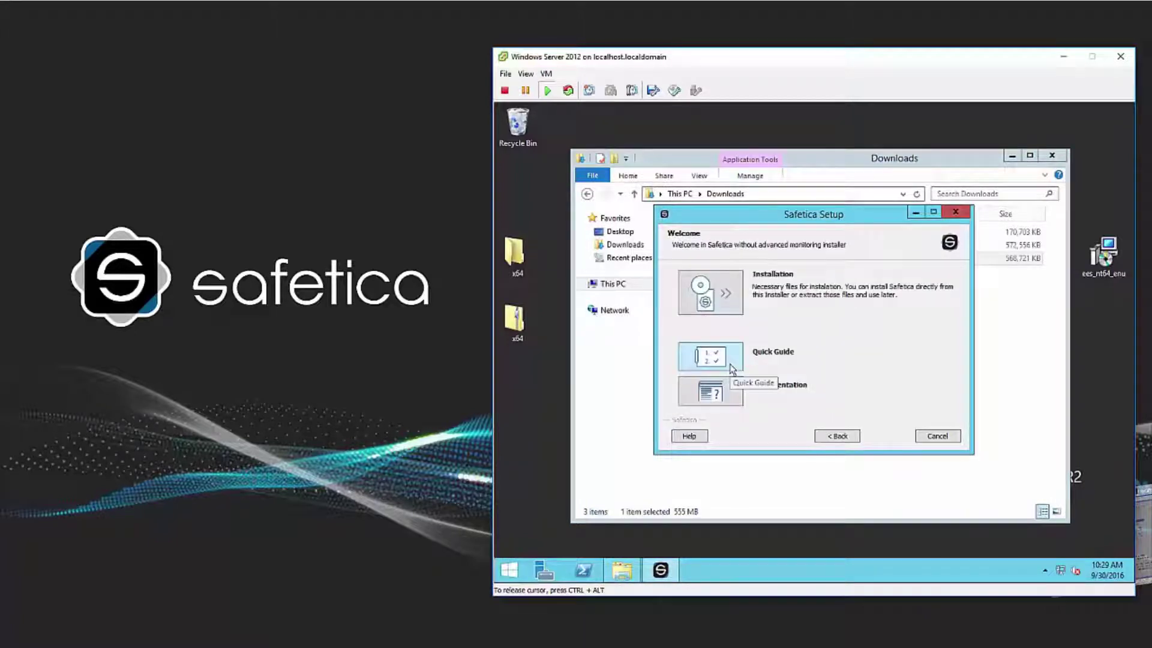
click(713, 299)
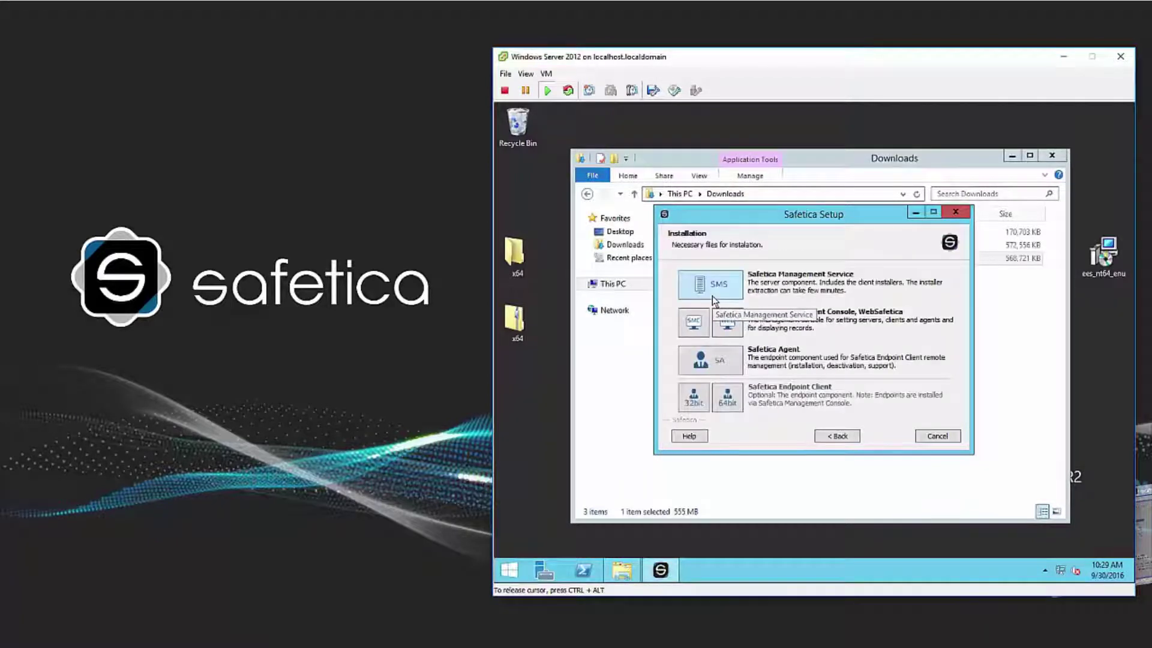
click(712, 296)
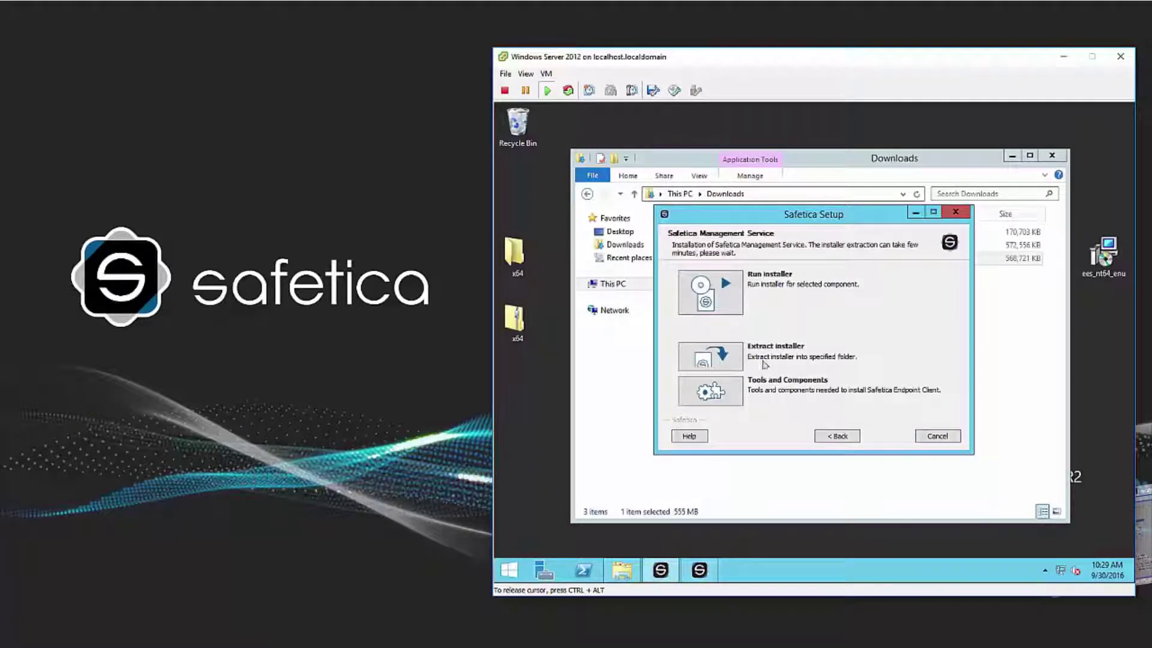
click(699, 570)
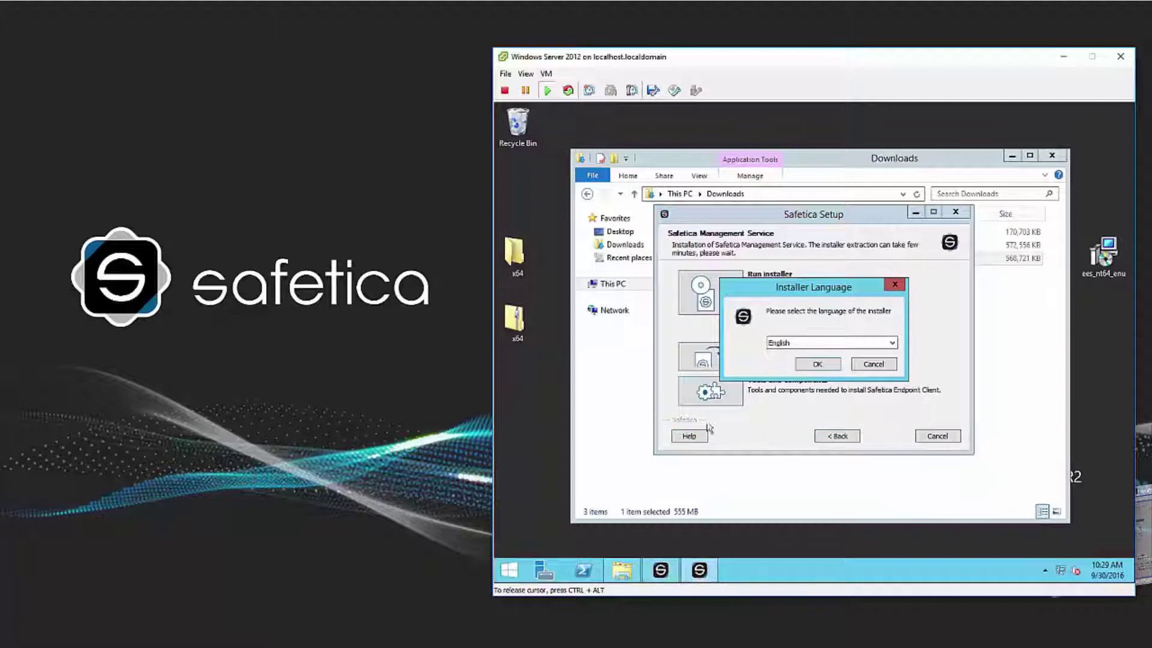
click(817, 364)
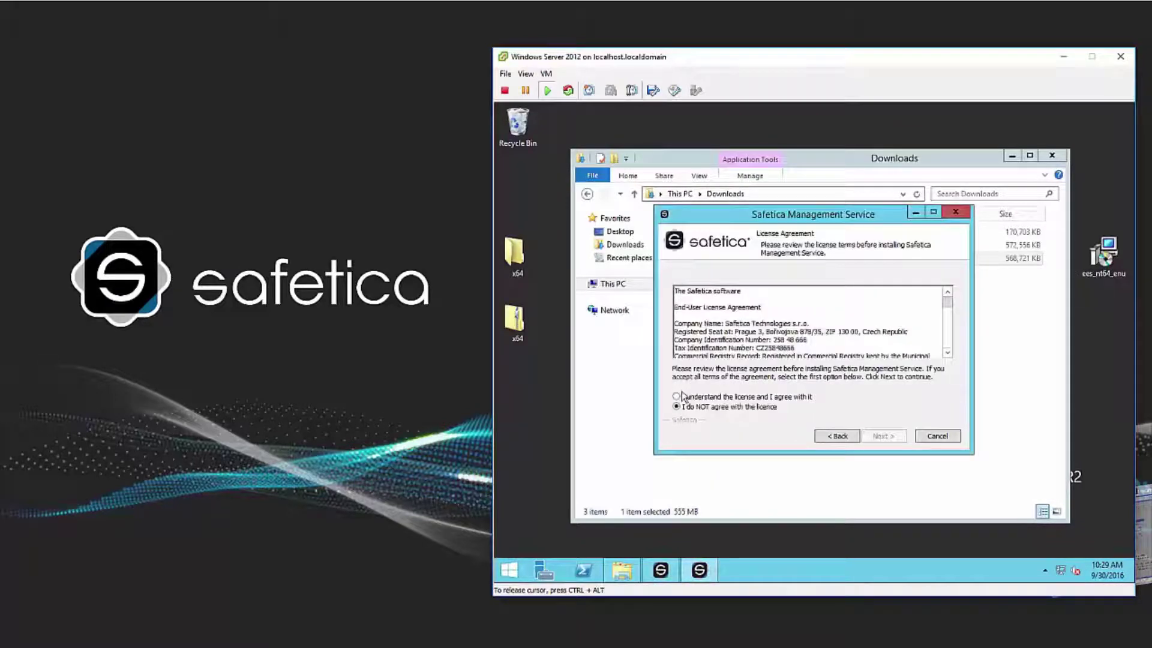
Accept the license agreement and keep the default installation and Start Menu folders
click(677, 397)
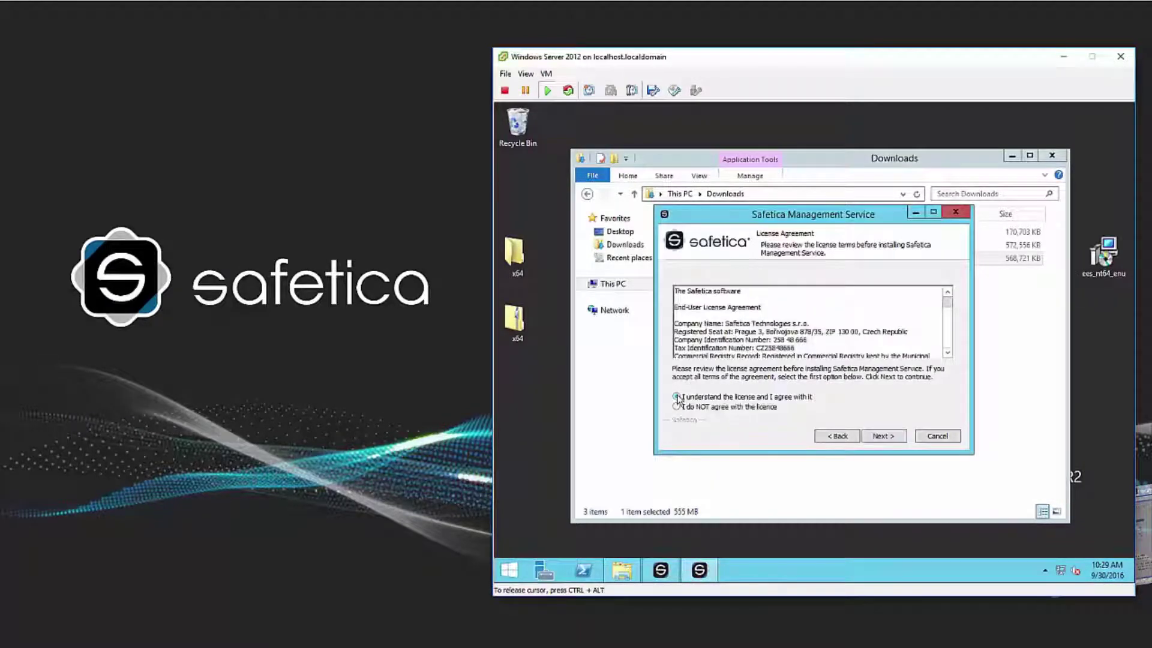
click(874, 437)
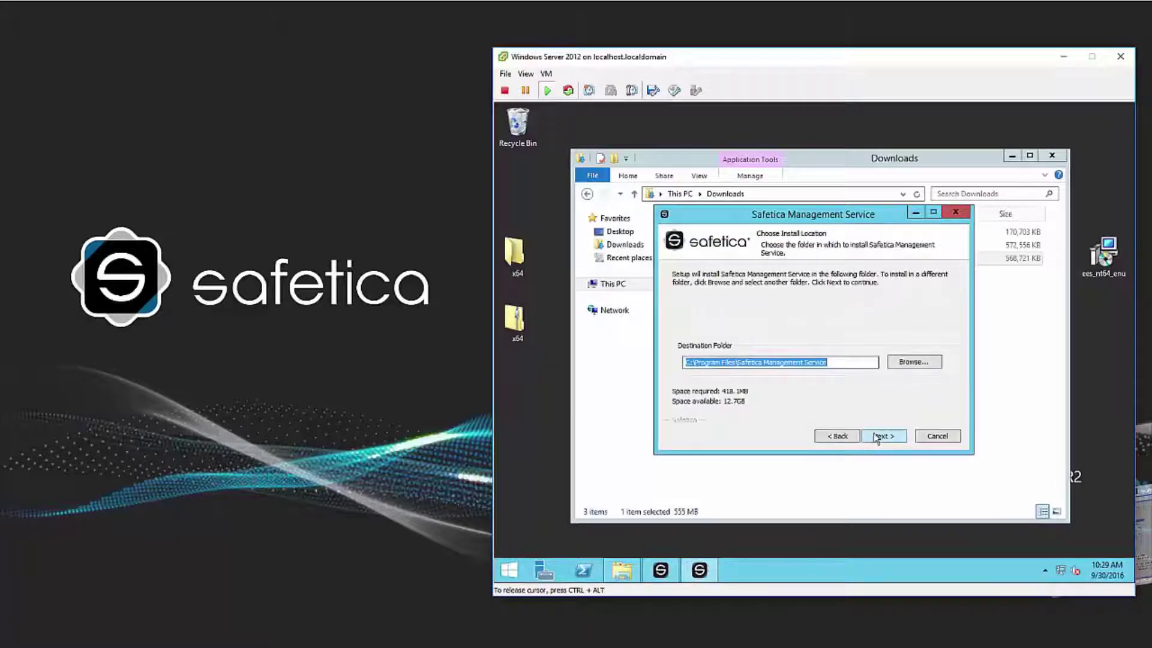
click(877, 438)
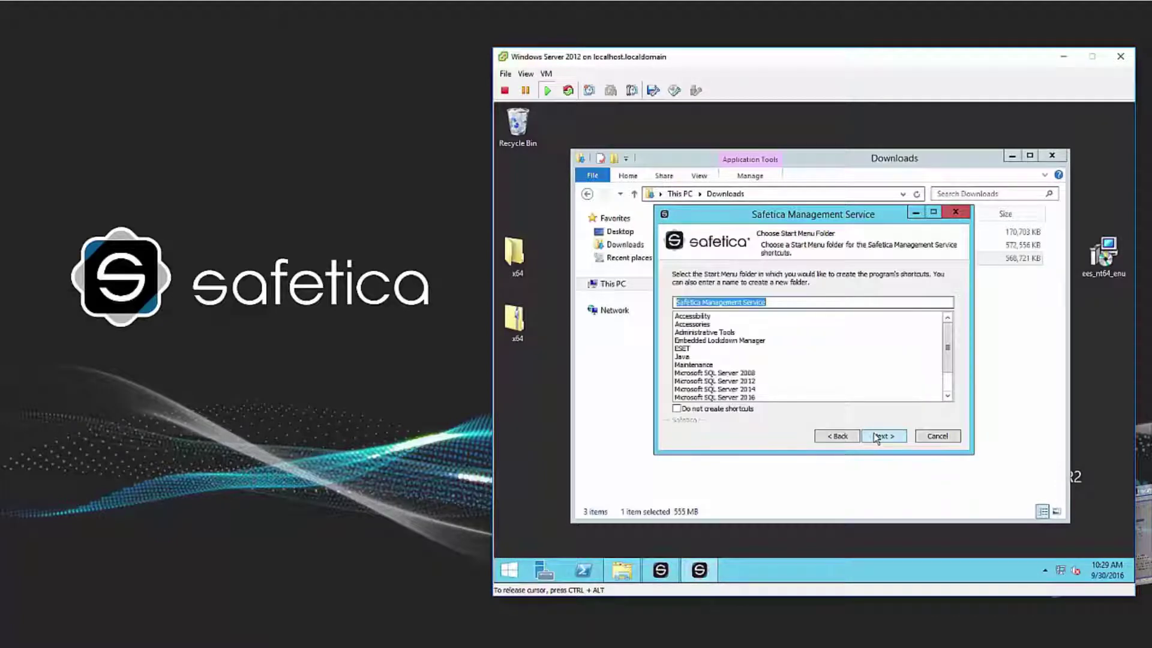
click(877, 438)
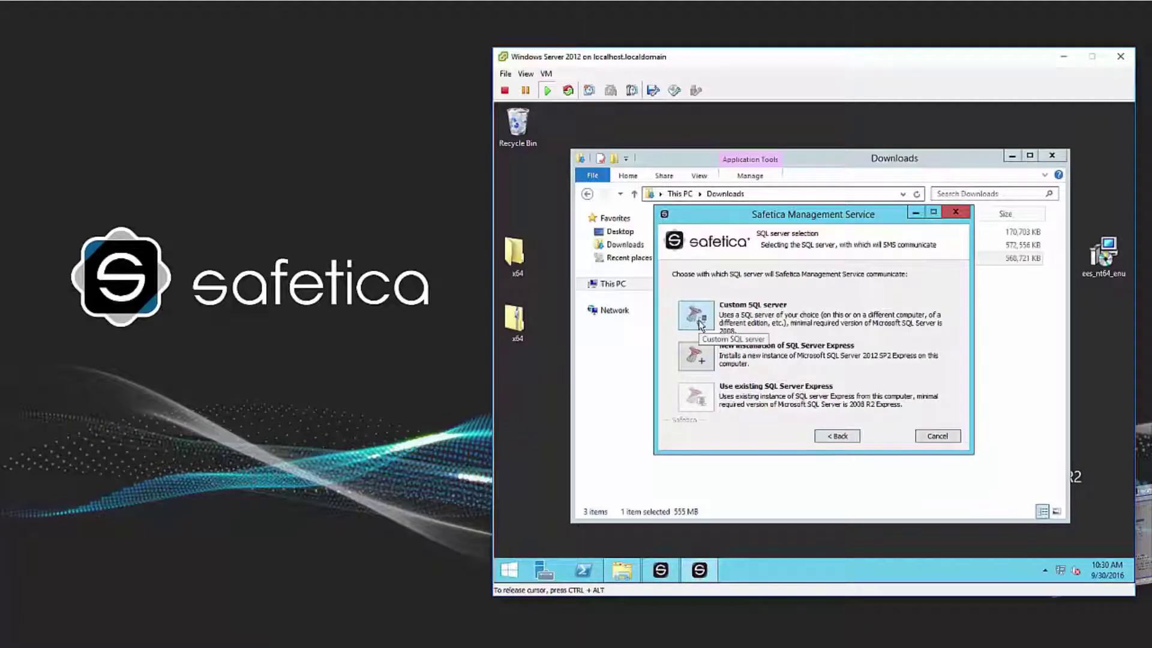
Connect to a custom SQL server using the database user name and its password
click(696, 315)
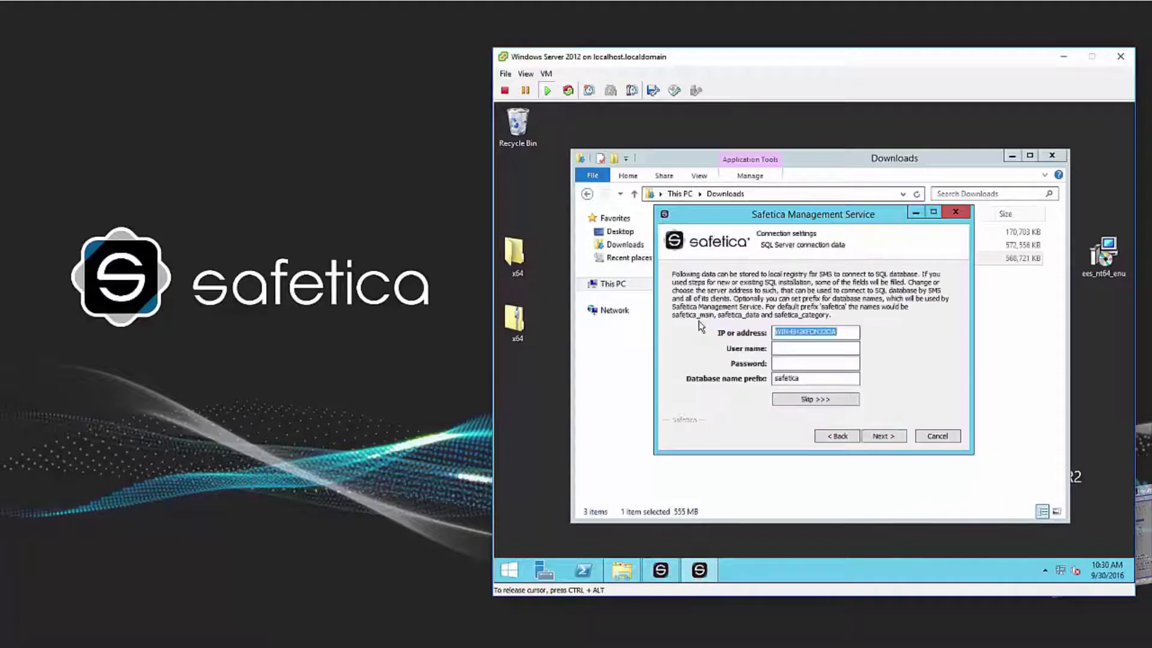
click(784, 348)
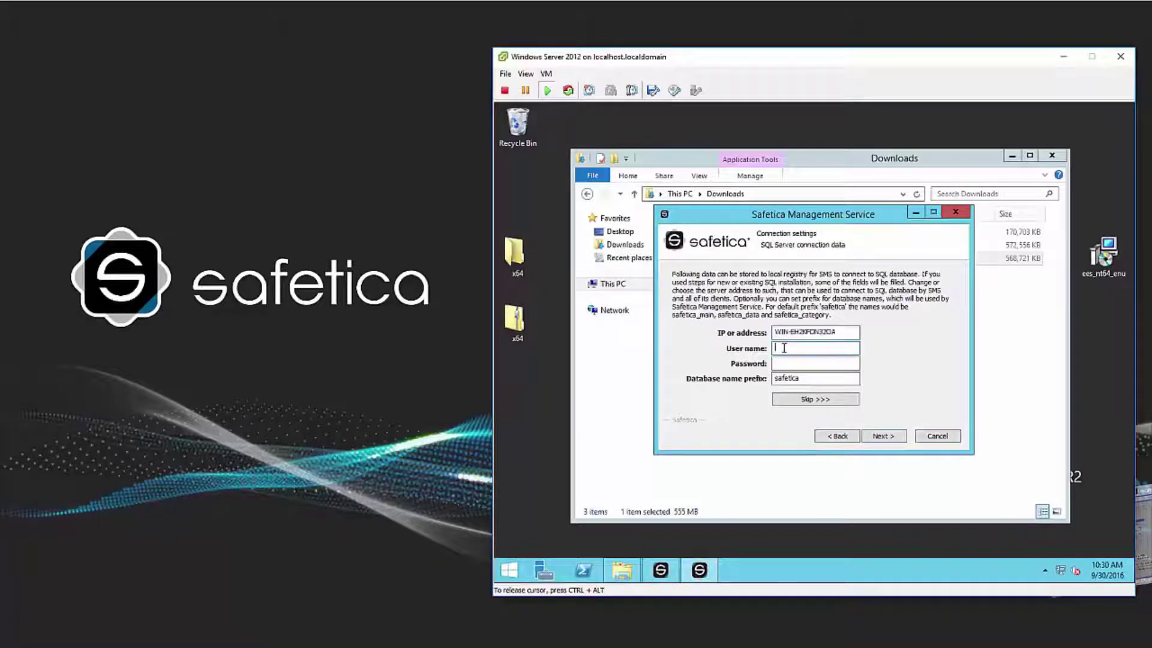
text(SafeticaDB)
click(791, 363)
text(********)
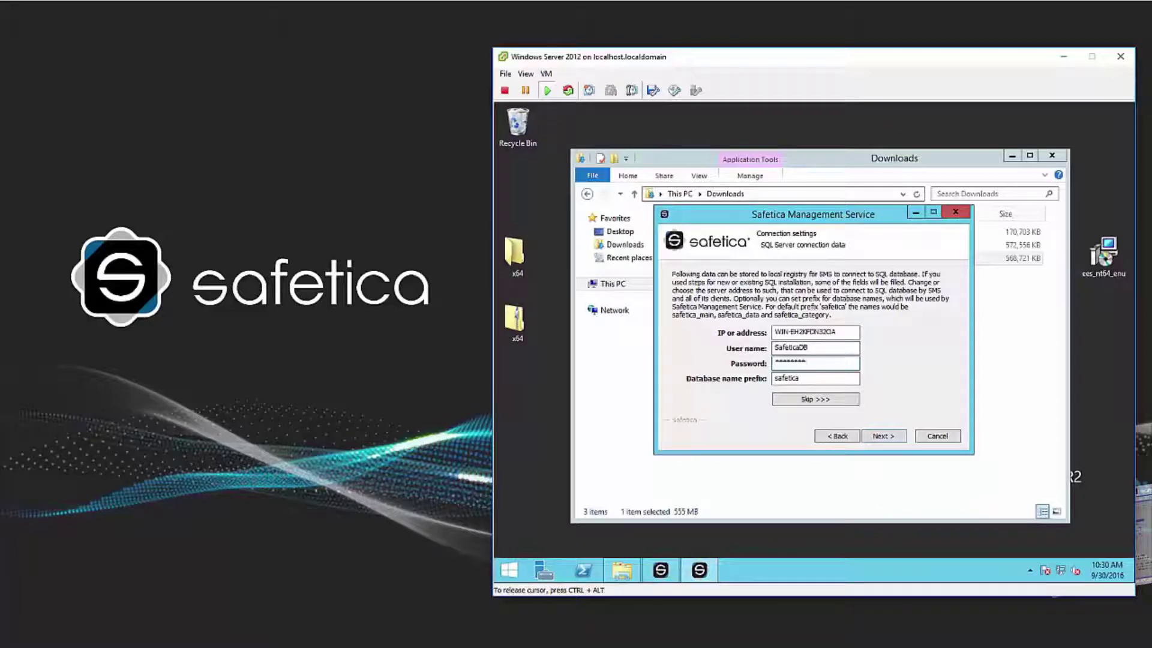
click(884, 437)
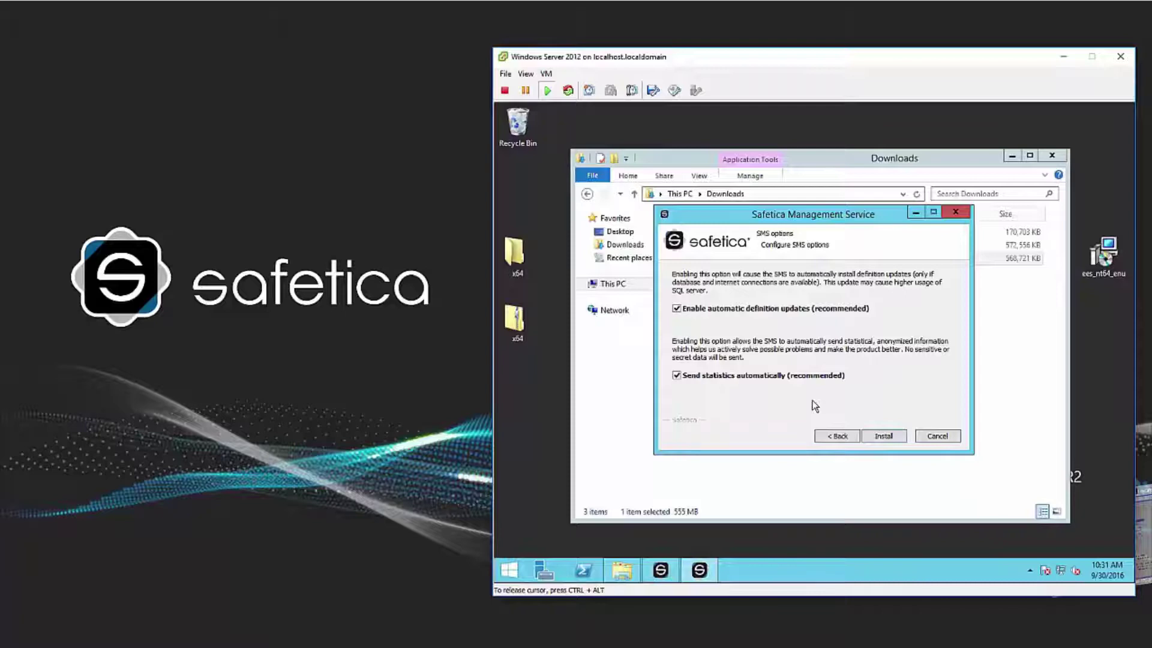
Install the Management Service with automatic updates and statistics left enabled
click(894, 436)
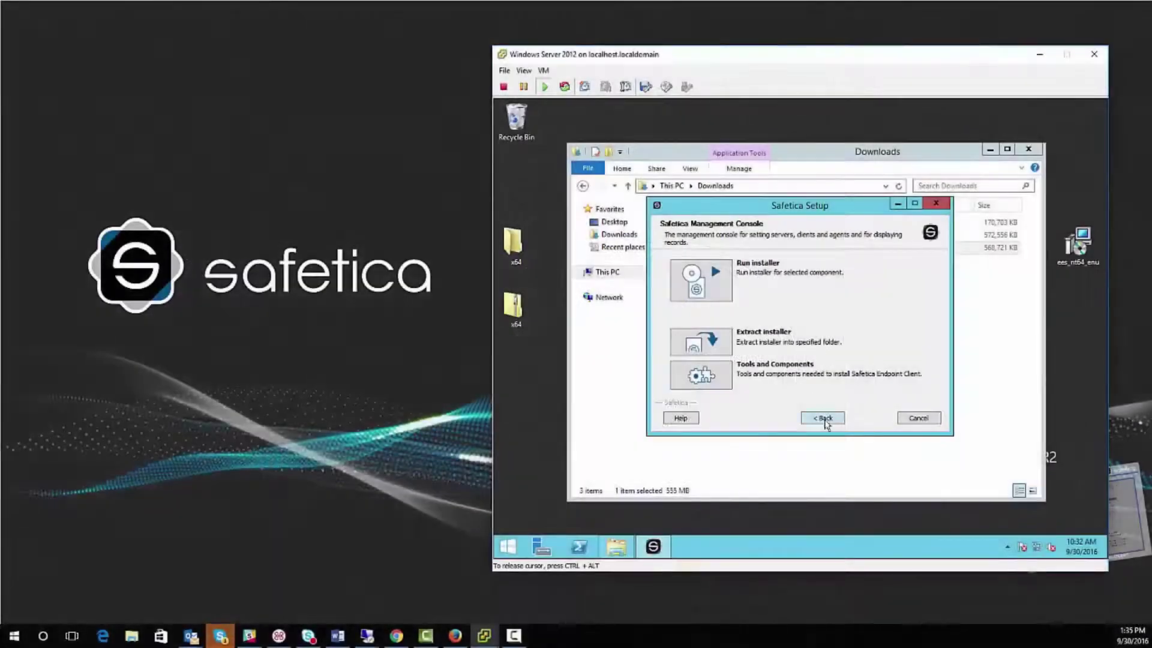
Return to the component list and start the Safetica Management Console installer in English
click(822, 419)
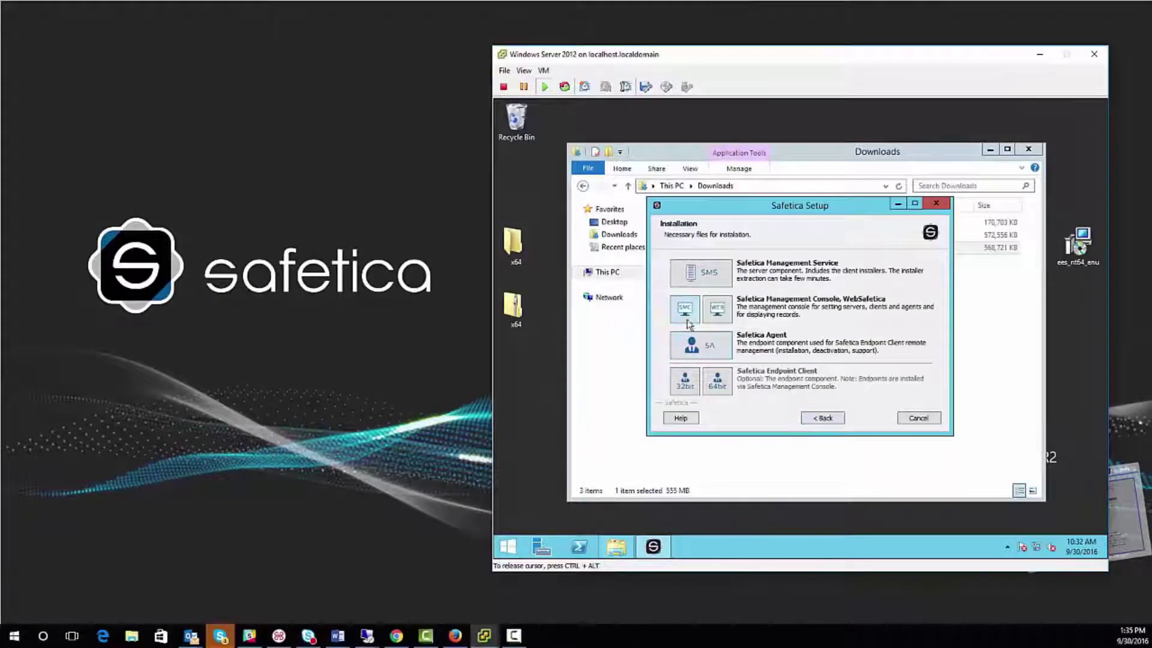
click(683, 317)
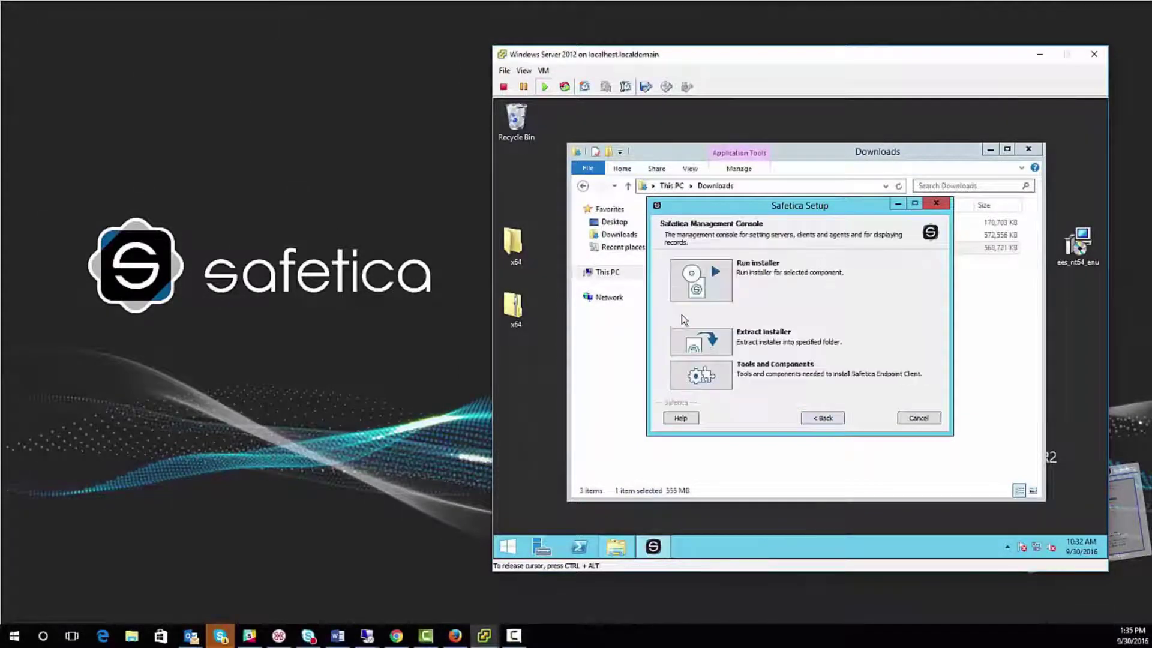
click(692, 291)
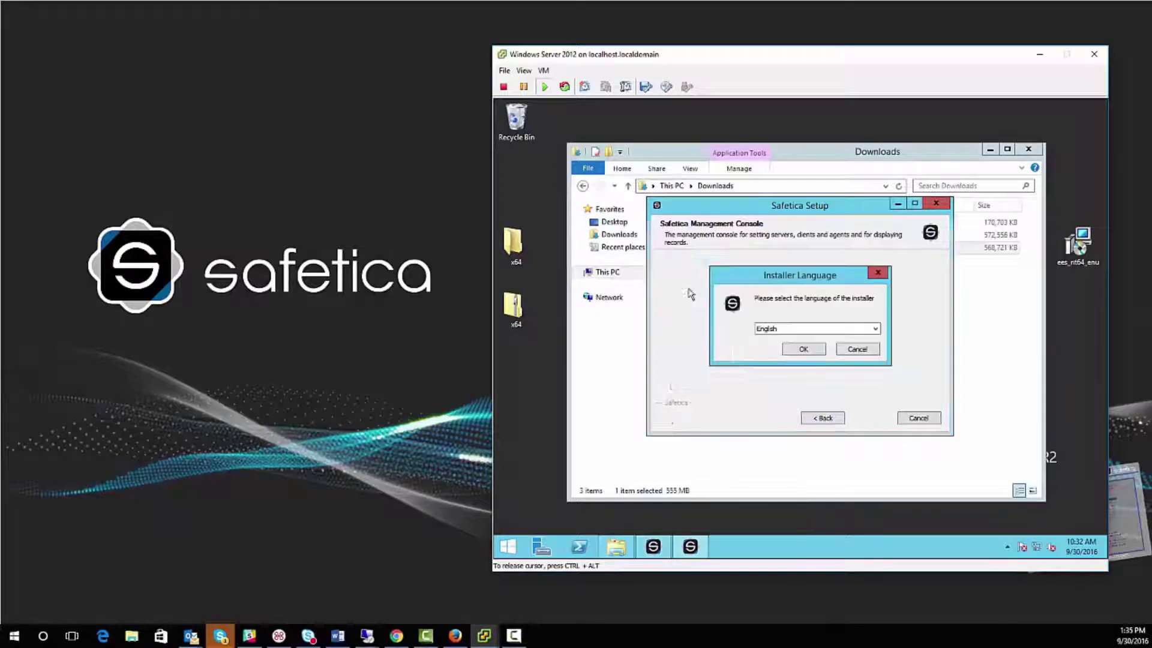
click(807, 351)
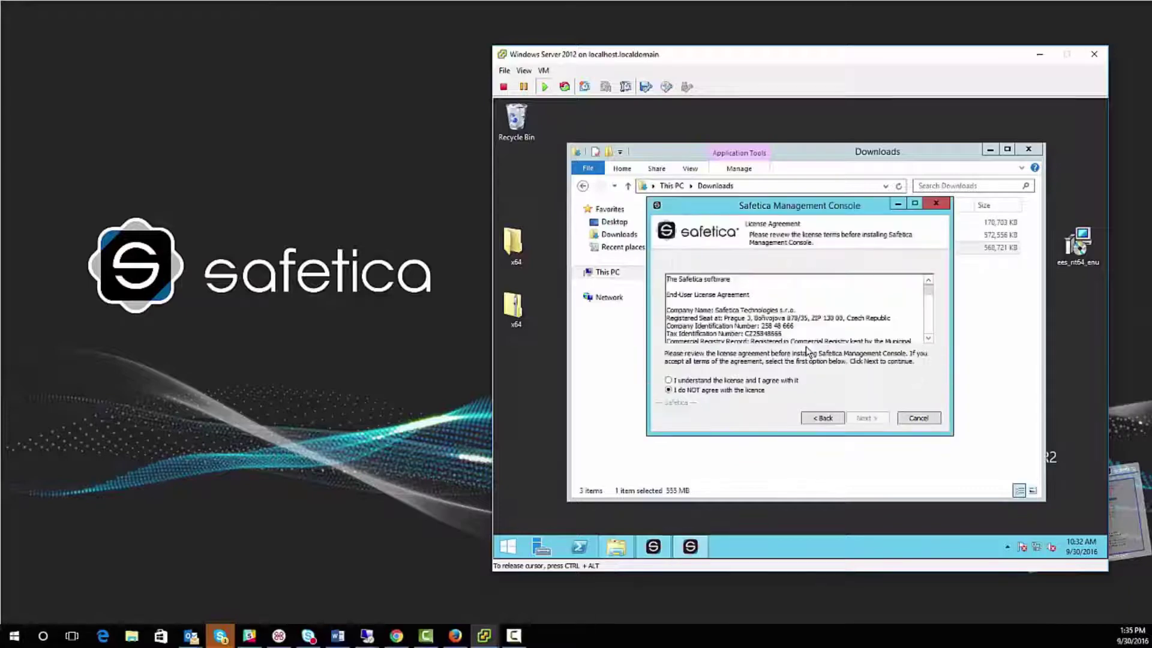
Accept the console license agreement and keep the default installation and Start Menu folders
click(669, 381)
click(865, 418)
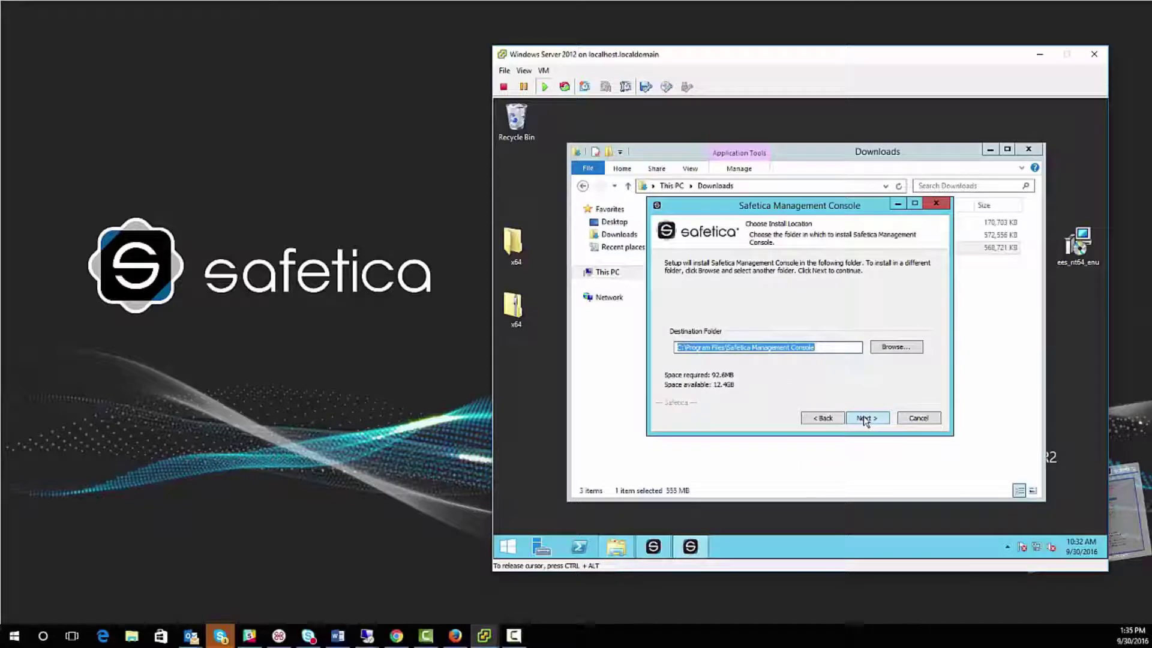
click(864, 419)
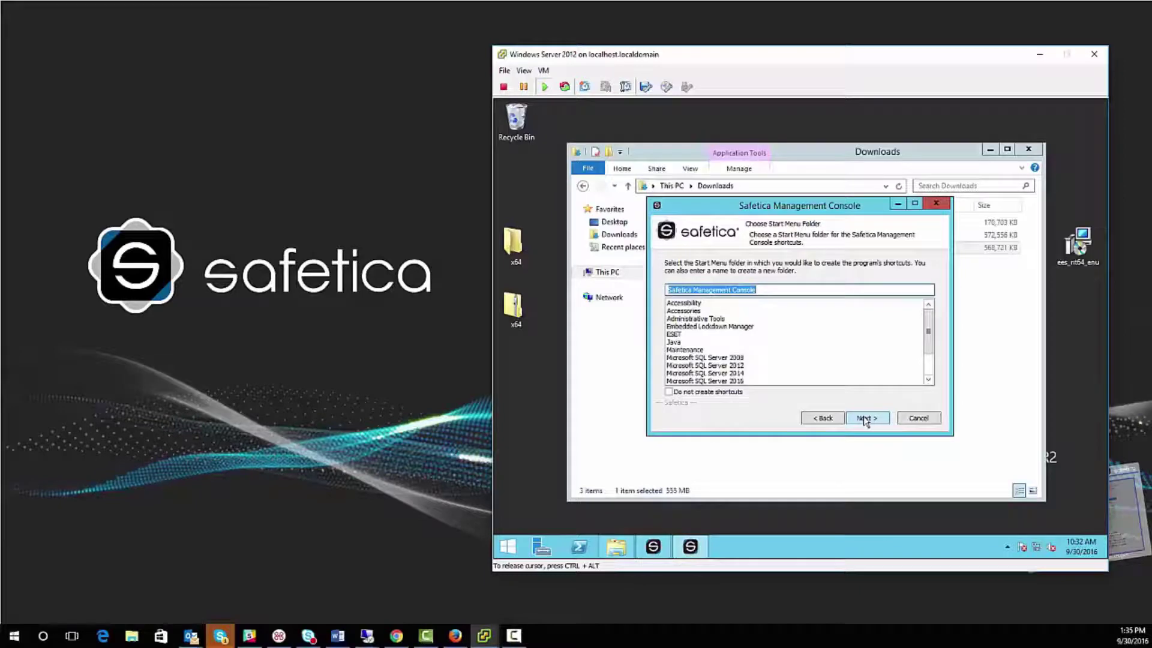
click(865, 419)
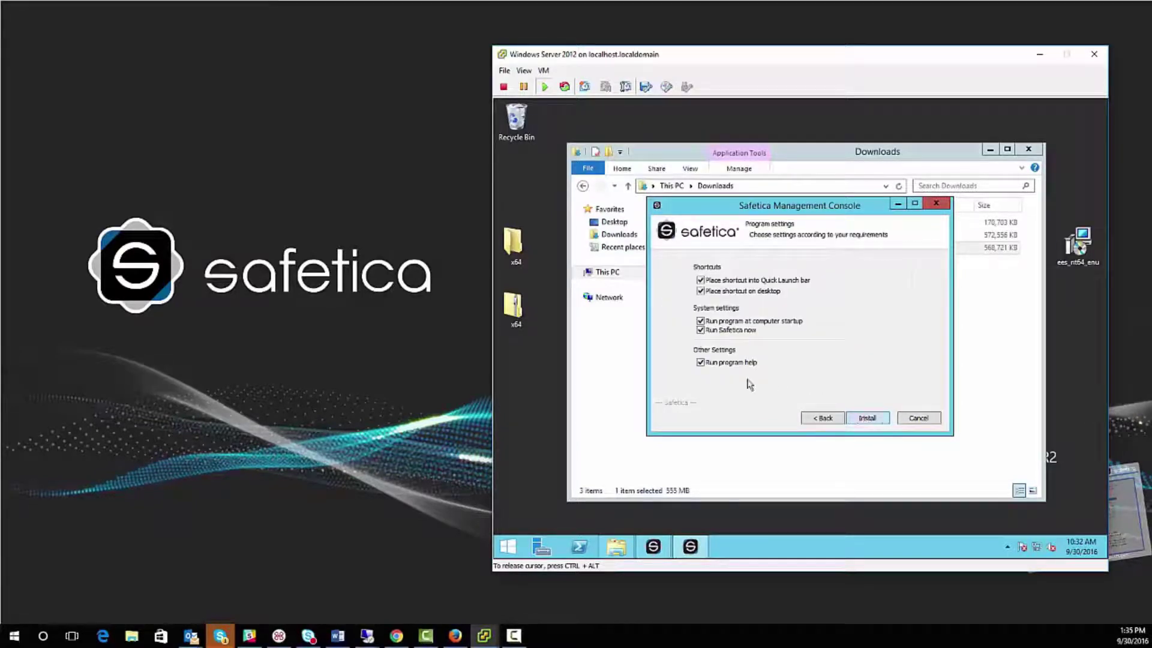
Install the Management Console with 'Run program help' unchecked
click(700, 362)
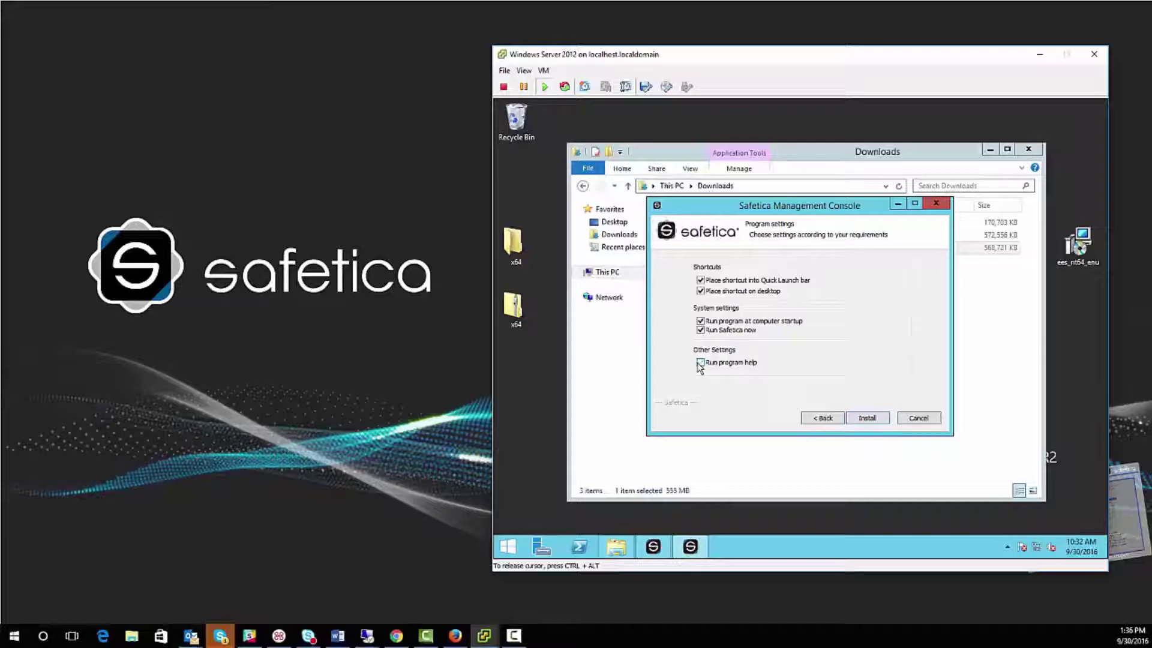
click(860, 419)
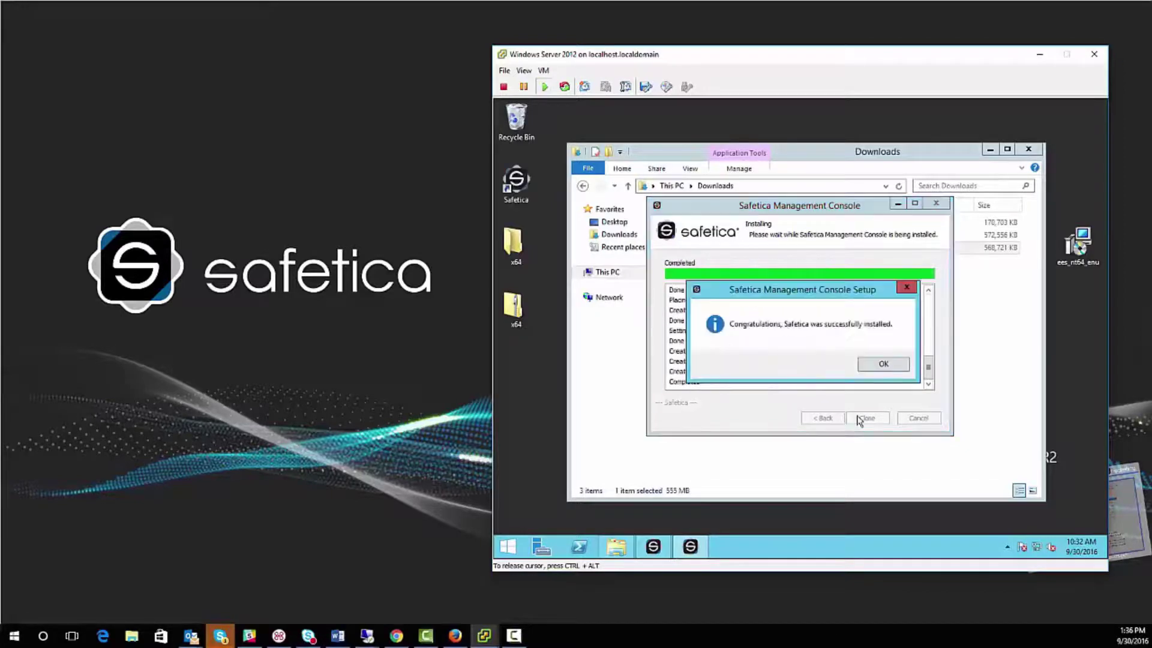
Dismiss the success message and enter the console user name, password and server 192.168.28.28
click(881, 364)
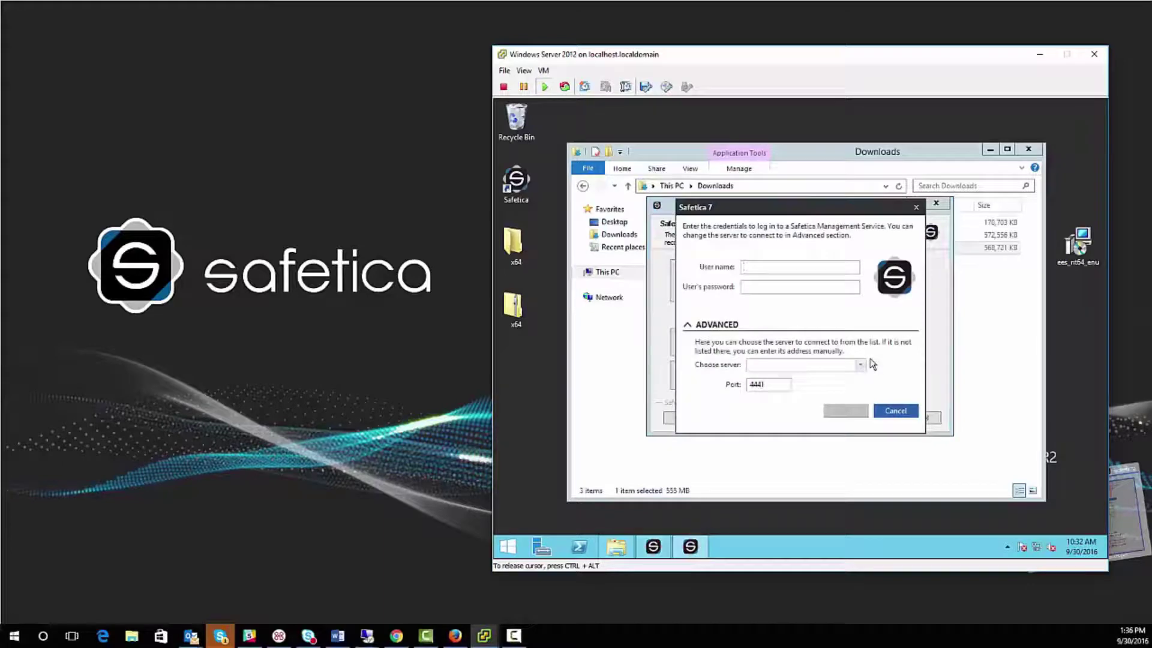
click(749, 270)
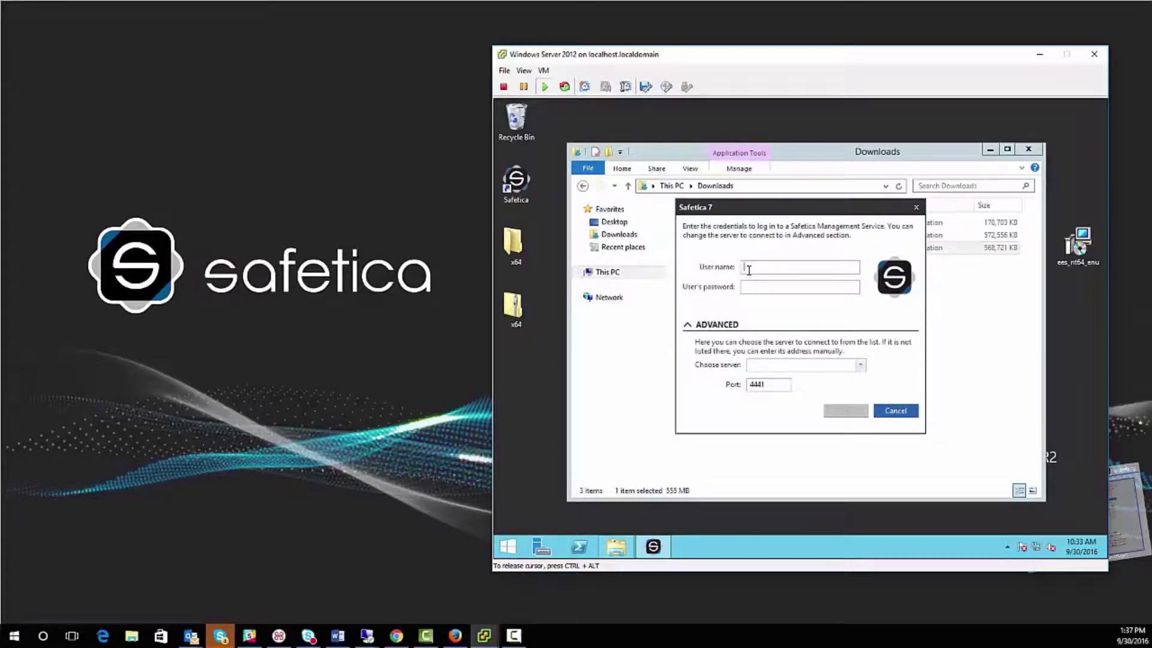
text(safetica)
key(Tab)
text(safetica1234)
click(808, 365)
text(19)
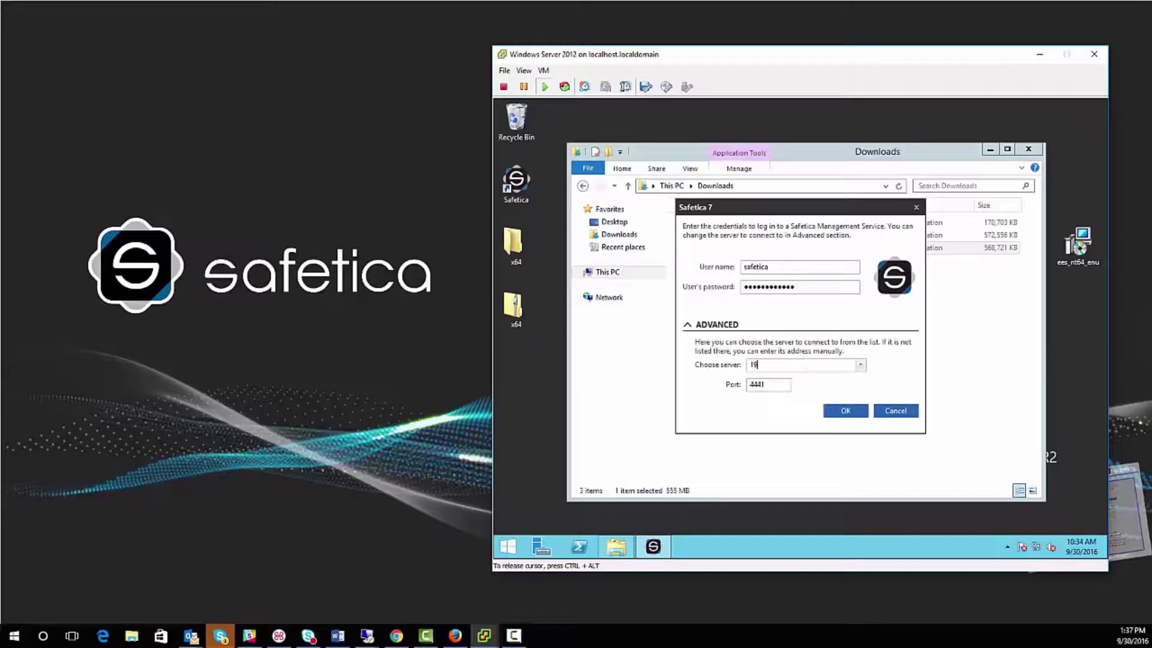
text(2.168)
text(.28.28)
click(842, 412)
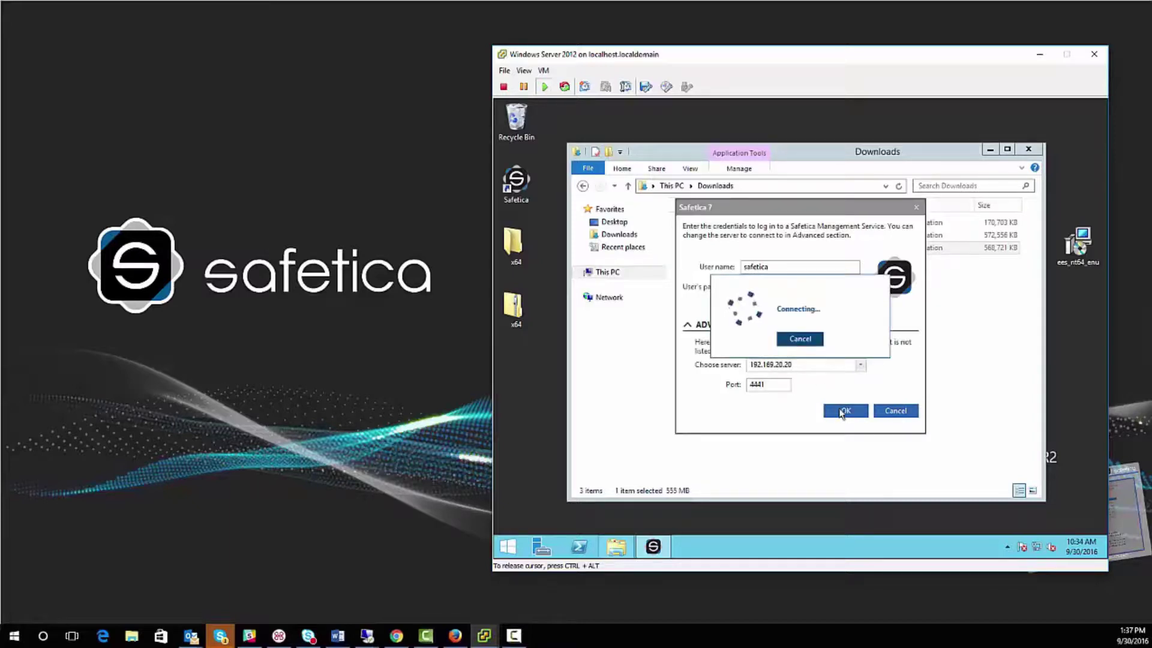